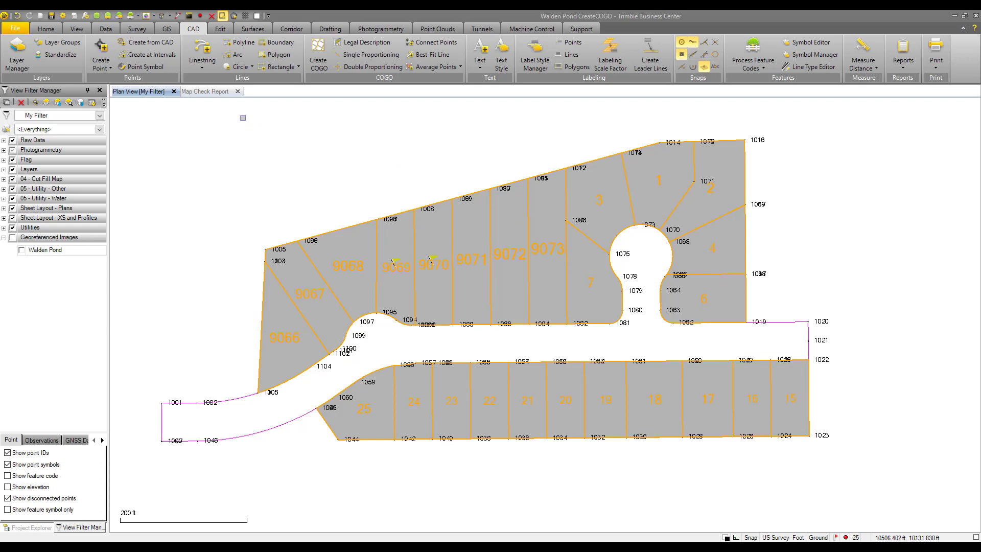
# In the Label Style Manager, set the Green 0.15 in line length precision to 0.1
pyautogui.click(541, 60)
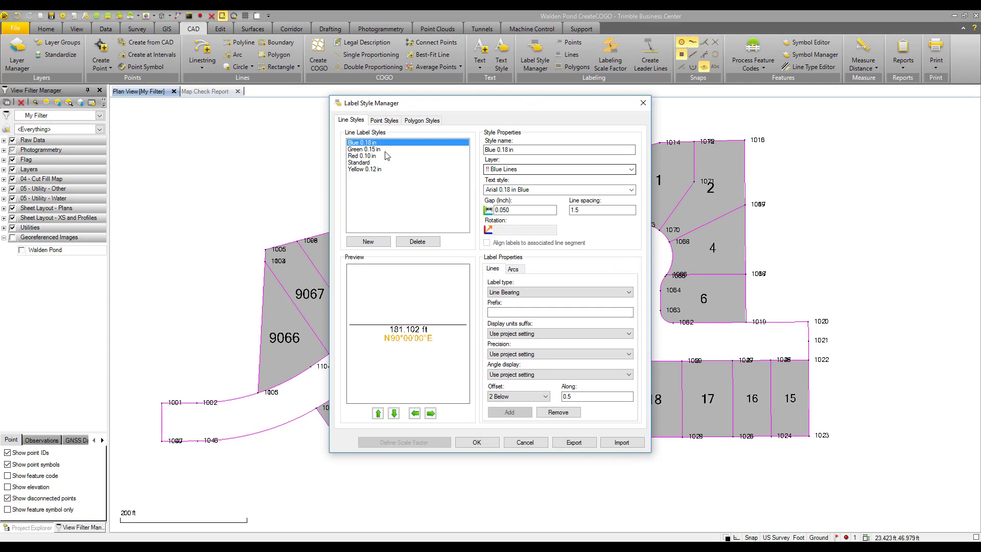
pyautogui.click(384, 150)
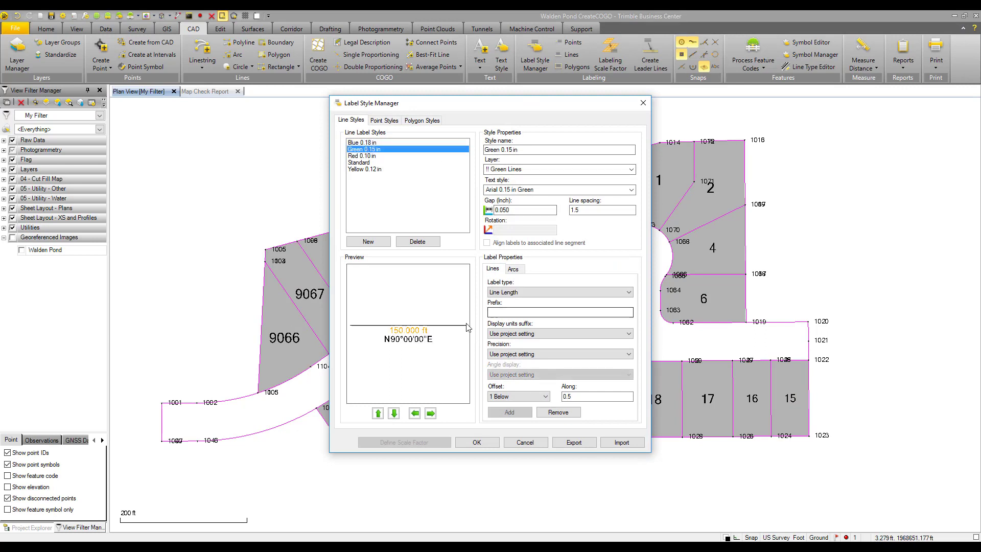
pyautogui.click(545, 355)
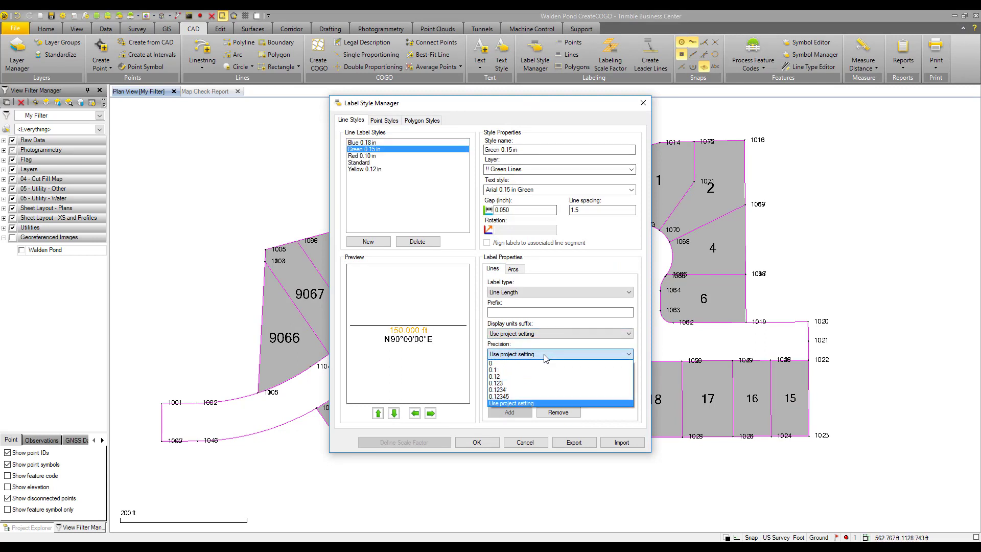
pyautogui.click(520, 372)
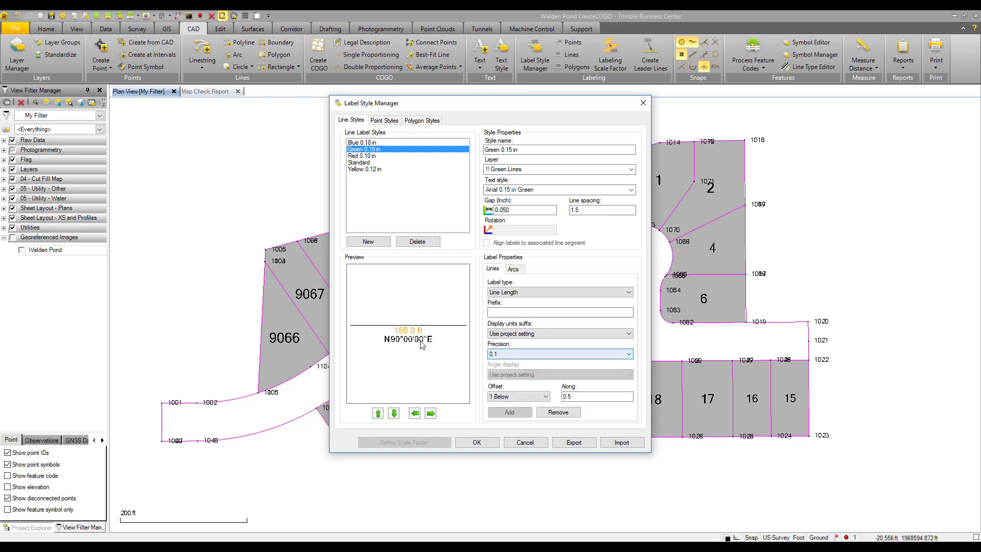
# Show the style's line bearings in degrees-minutes-seconds, rounded to the nearest minute
pyautogui.click(415, 340)
pyautogui.click(513, 375)
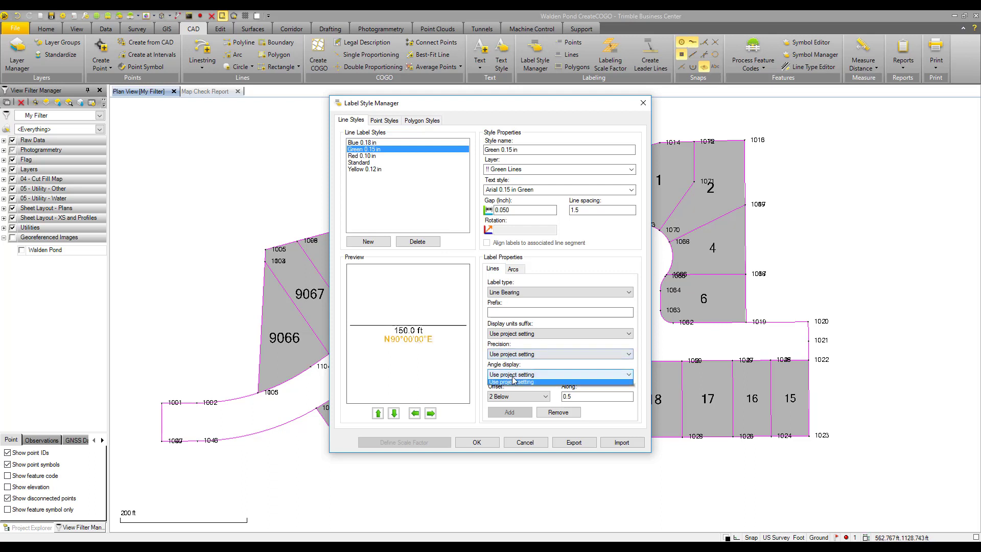
pyautogui.click(519, 387)
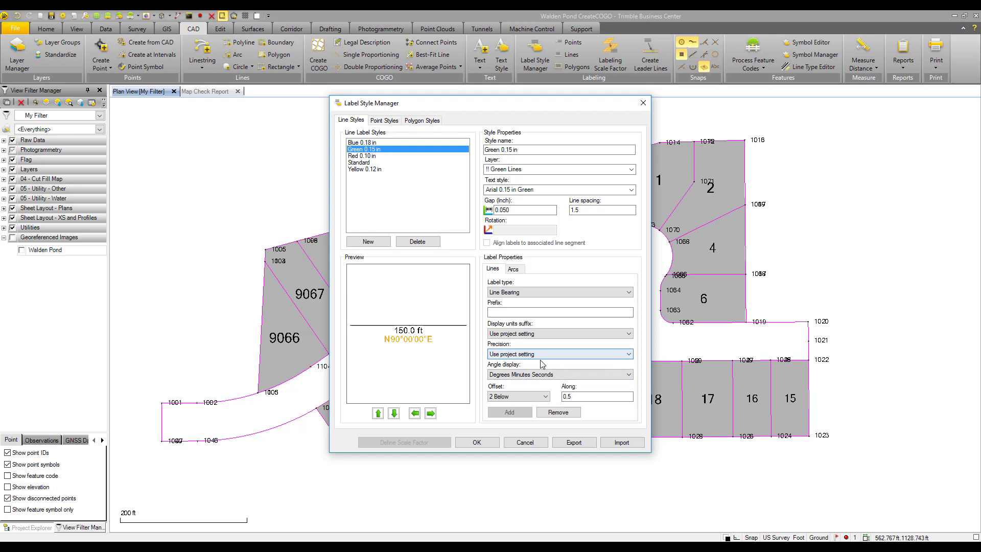
pyautogui.click(543, 355)
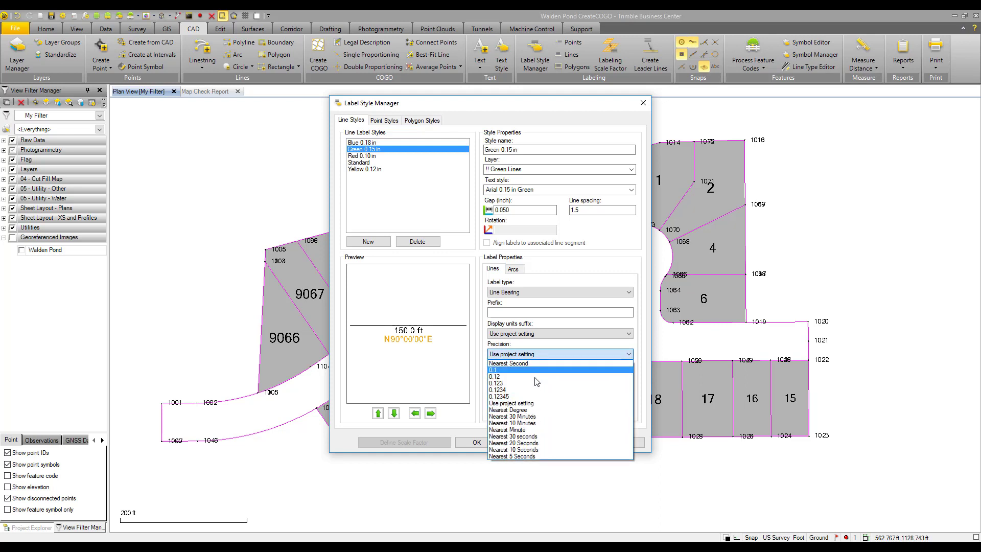
pyautogui.click(534, 430)
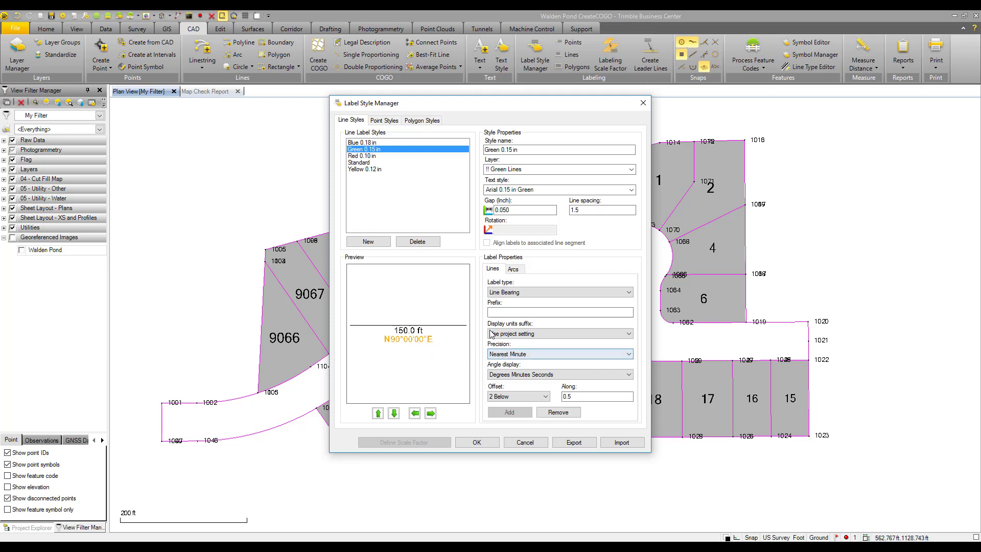
# On the Arcs tab, set arc length and arc radius precision to 0.1
pyautogui.click(514, 269)
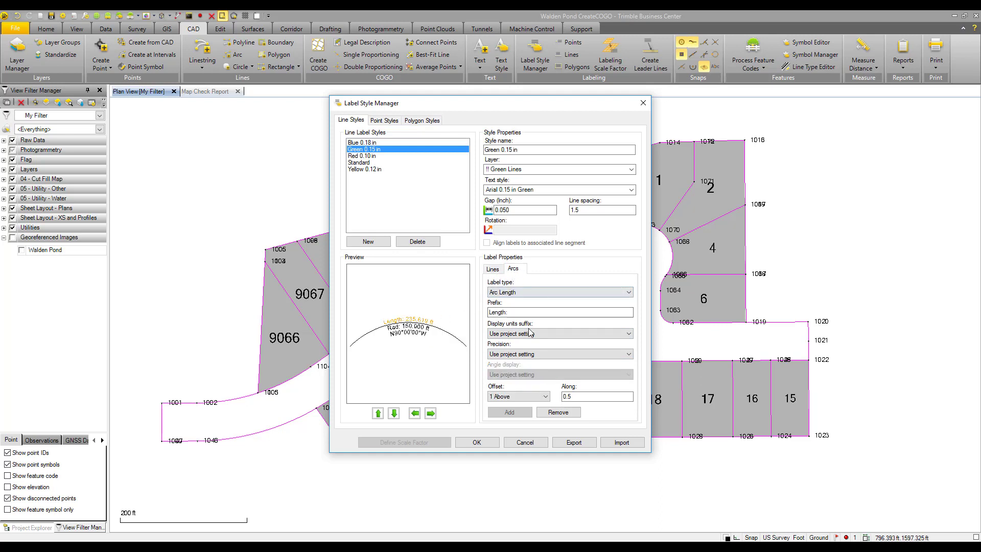
pyautogui.click(531, 354)
pyautogui.click(511, 374)
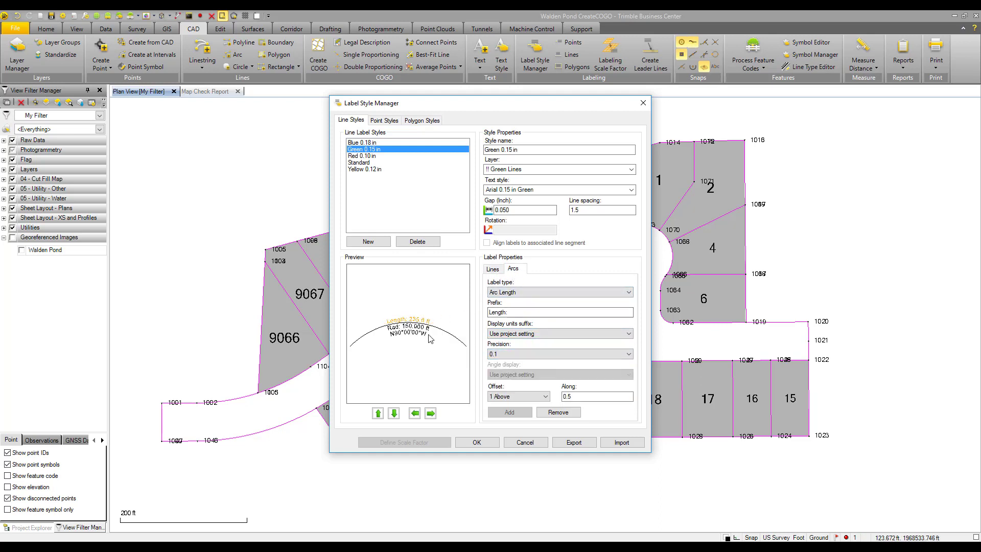
pyautogui.click(400, 327)
pyautogui.click(531, 355)
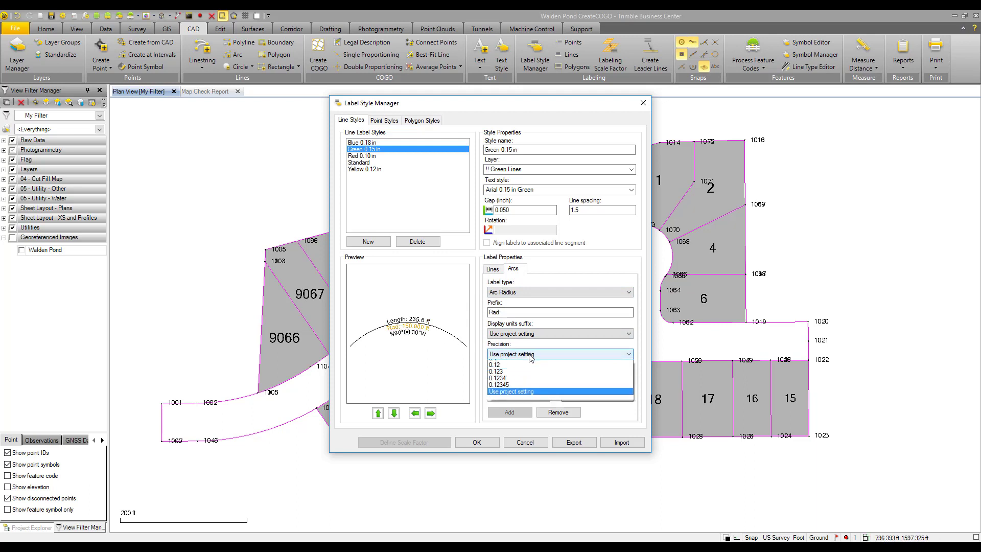
pyautogui.click(519, 377)
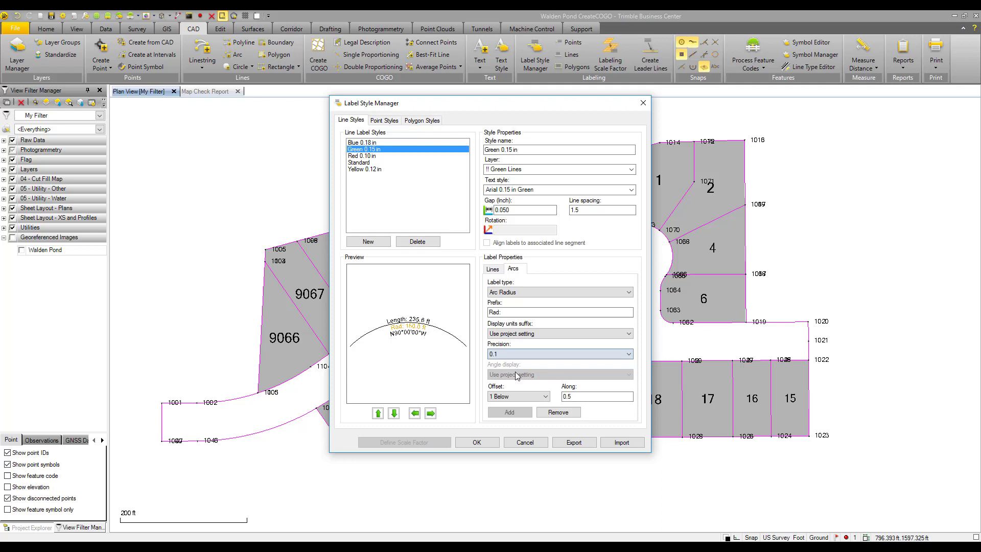
# Show arc chord bearings in degrees-minutes-seconds, rounded to the nearest minute
pyautogui.click(413, 334)
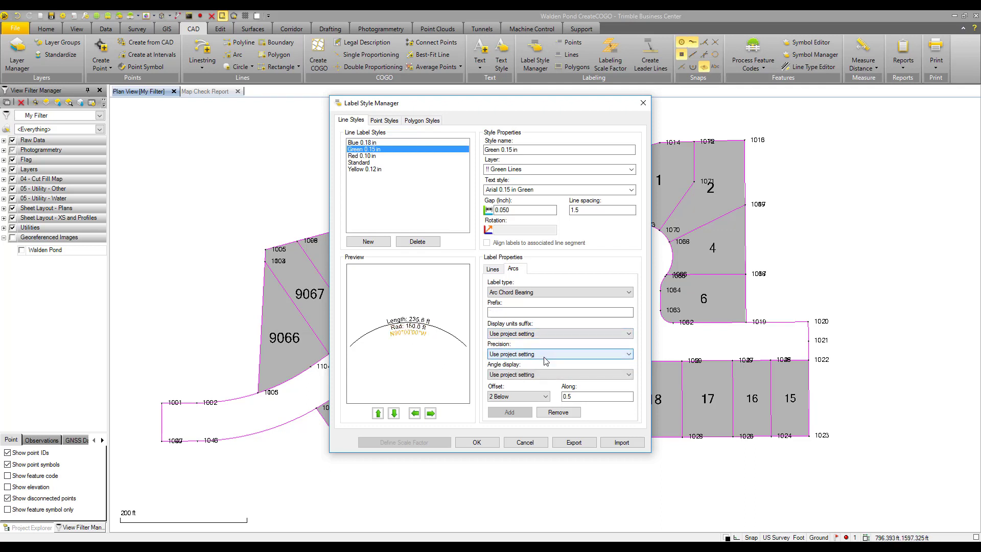
pyautogui.click(552, 376)
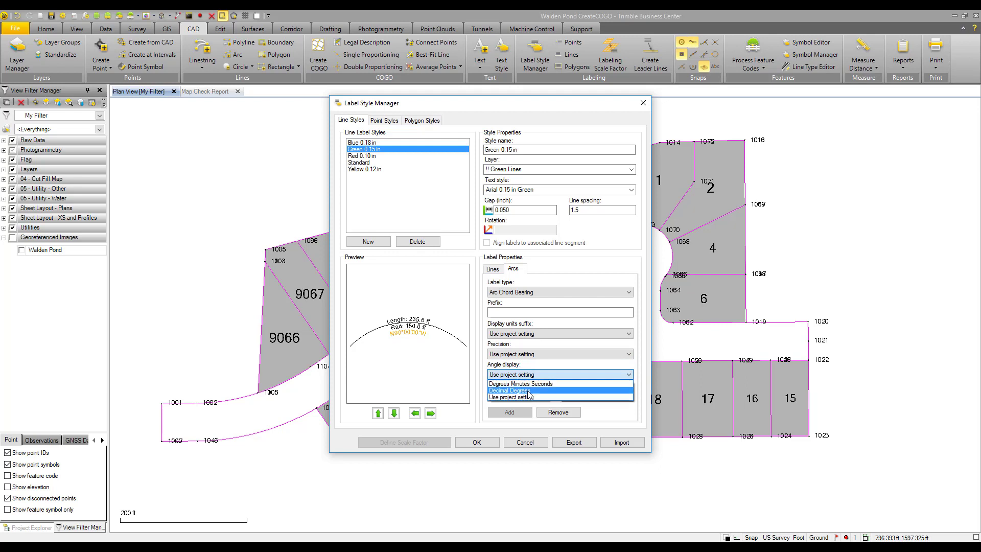
pyautogui.click(535, 387)
pyautogui.click(541, 354)
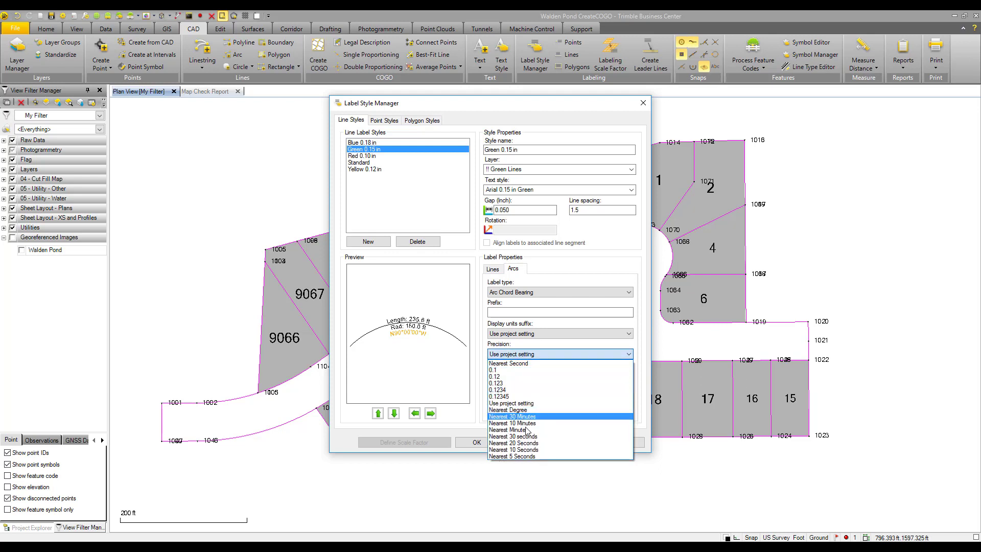
pyautogui.click(527, 432)
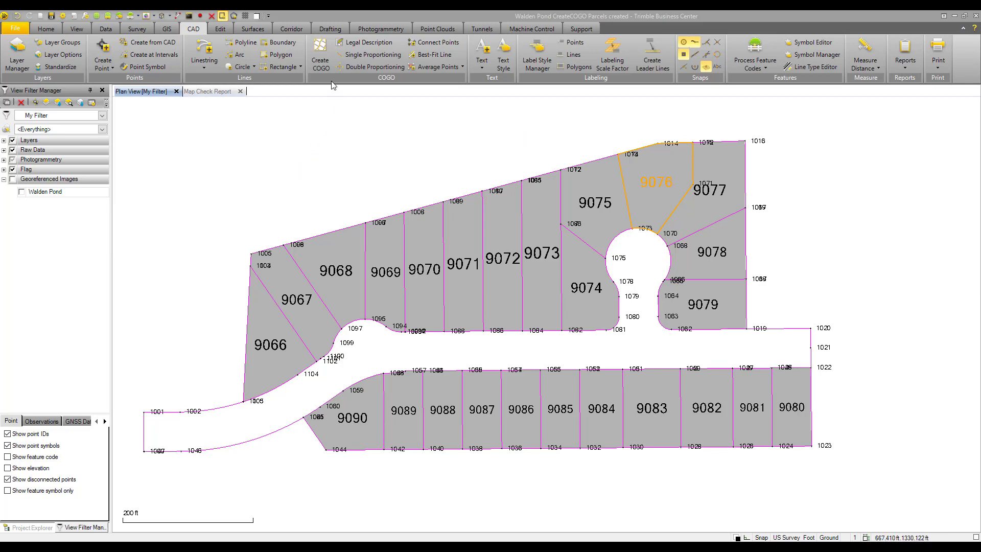
# Open the Create COGO pane, look through its Options and COGO tabs, then return to Map Check
pyautogui.click(321, 60)
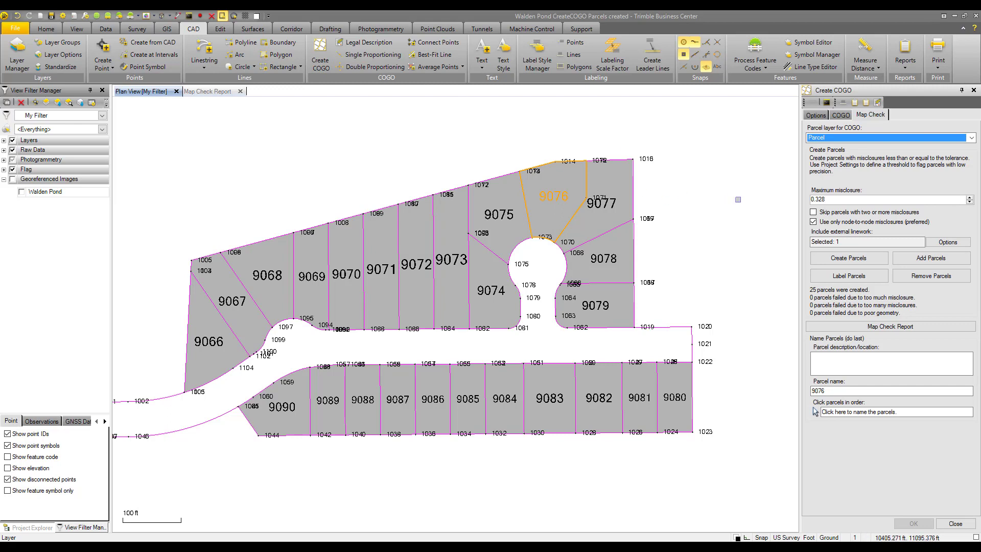
pyautogui.click(823, 116)
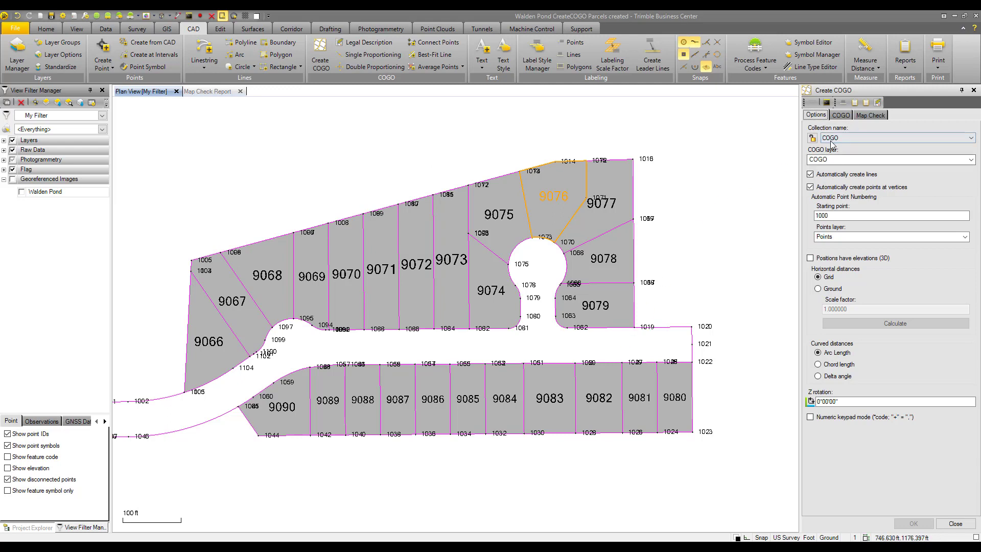
pyautogui.click(840, 116)
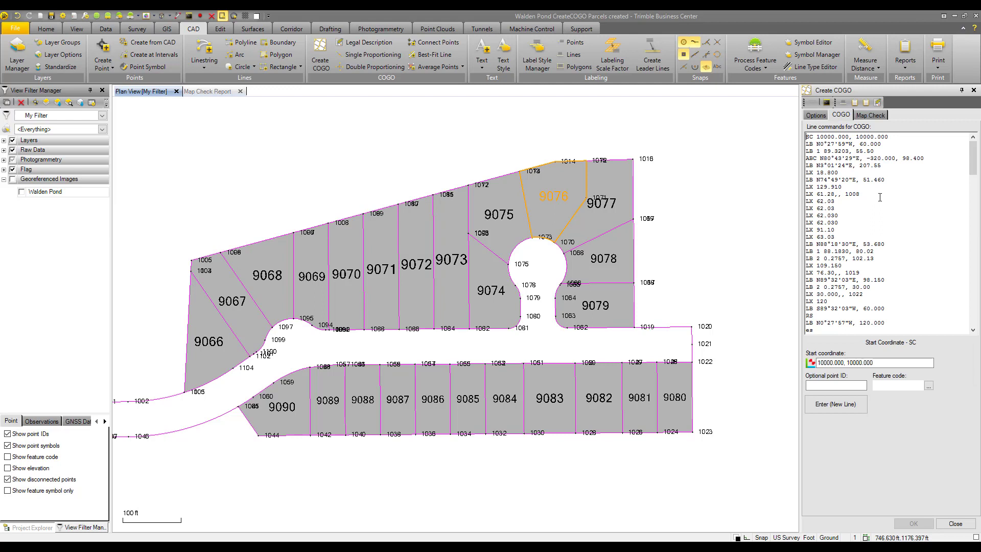
pyautogui.scroll(-15, 849, 299)
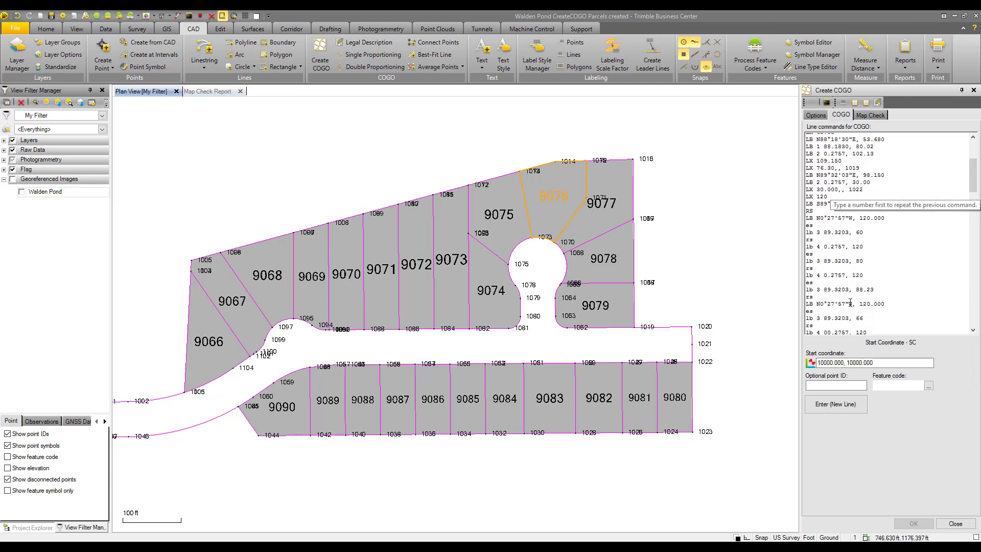
pyautogui.scroll(9, 859, 289)
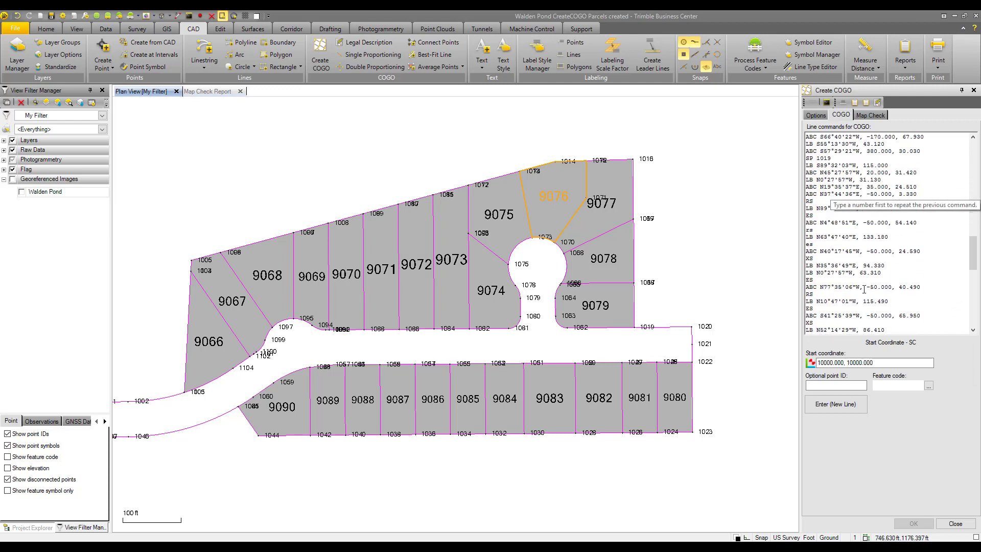
pyautogui.scroll(6, 862, 283)
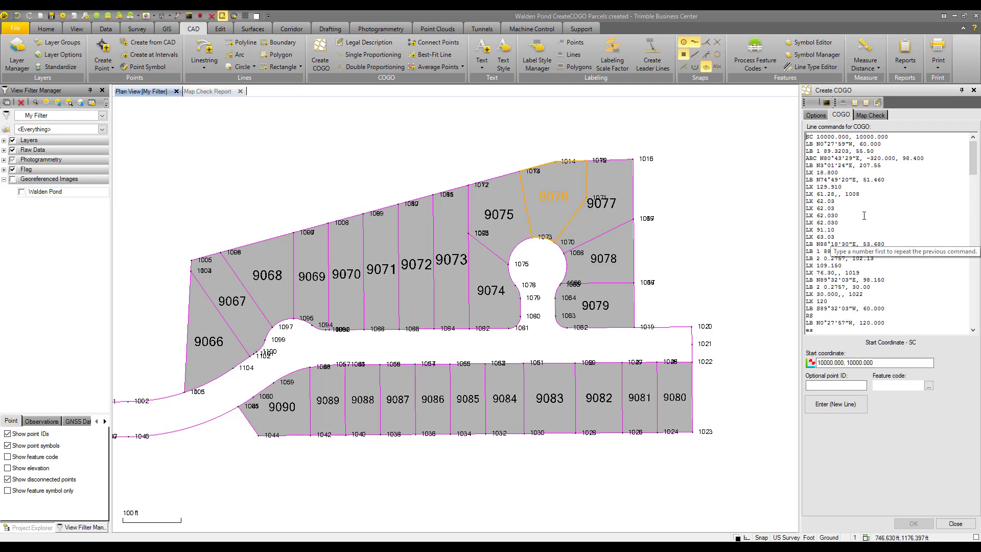
pyautogui.click(874, 116)
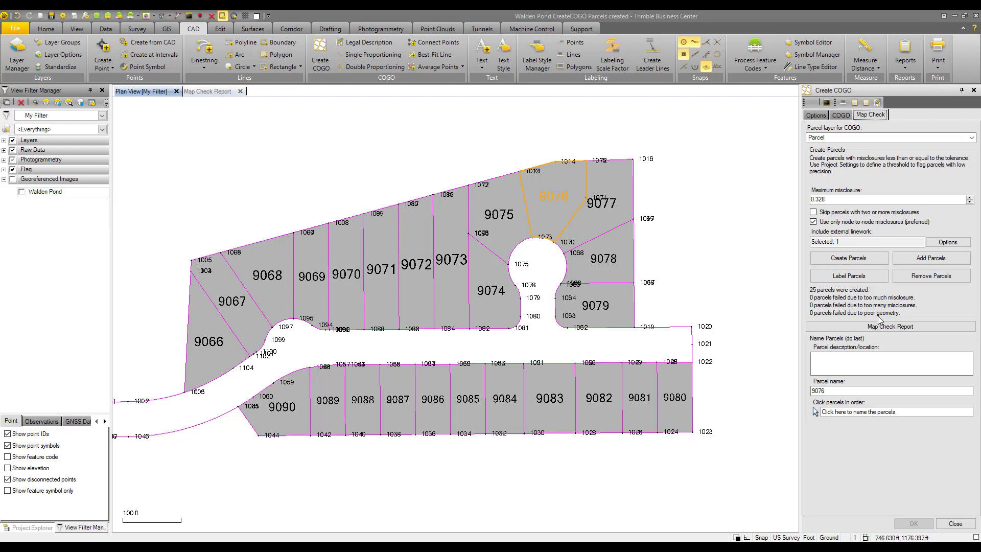
# Add distance and bearing labels to parcel 9076 only, leaving the other 24 parcels unlabeled
pyautogui.click(857, 276)
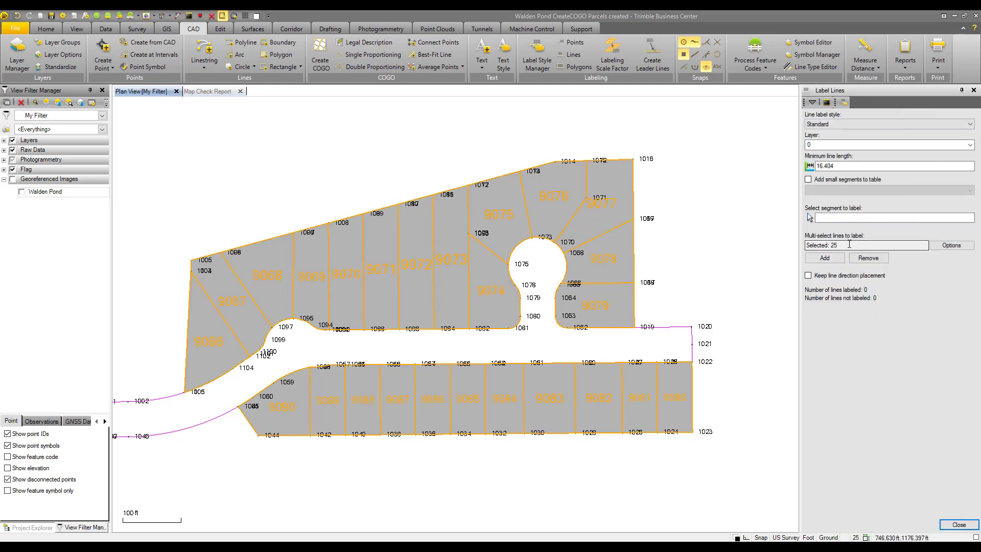
pyautogui.press('Escape')
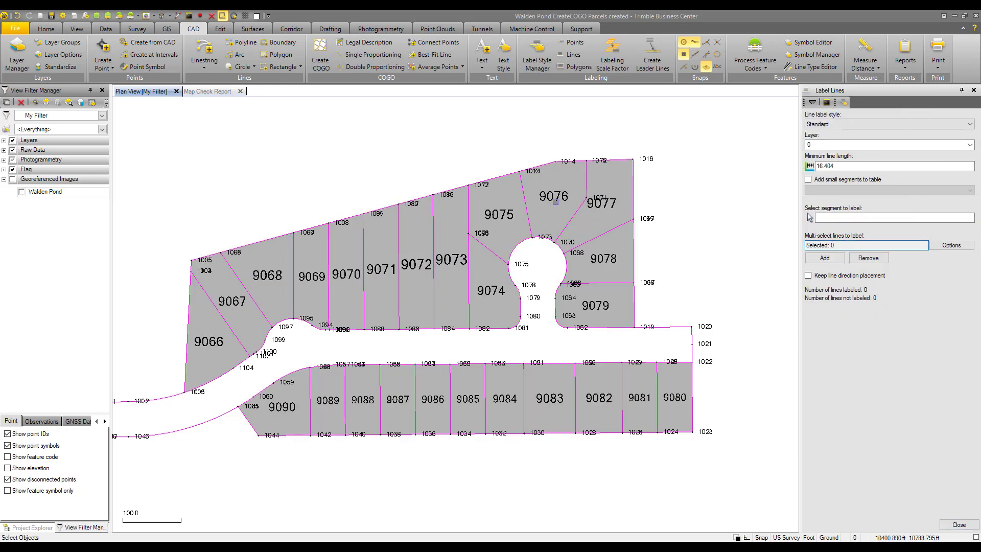
pyautogui.click(553, 197)
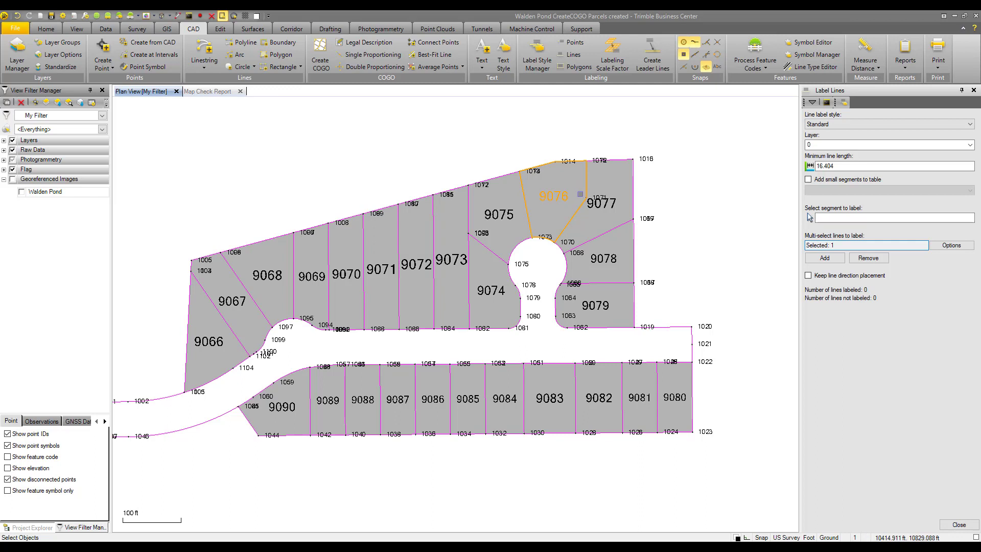
pyautogui.click(822, 258)
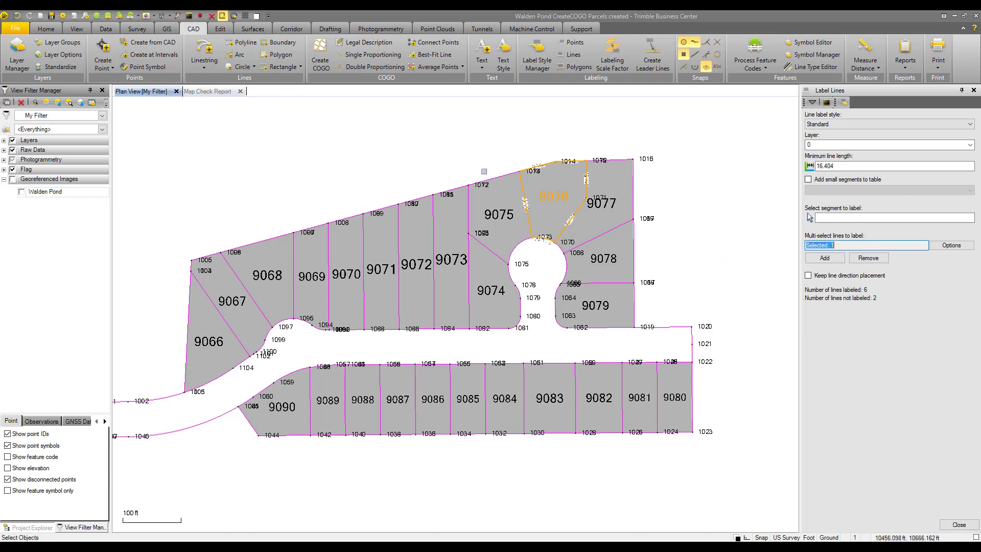
# Zoom and pan the plan to inspect parcel 9076's six new boundary labels
pyautogui.scroll(3, 566, 190)
pyautogui.scroll(3, 566, 190)
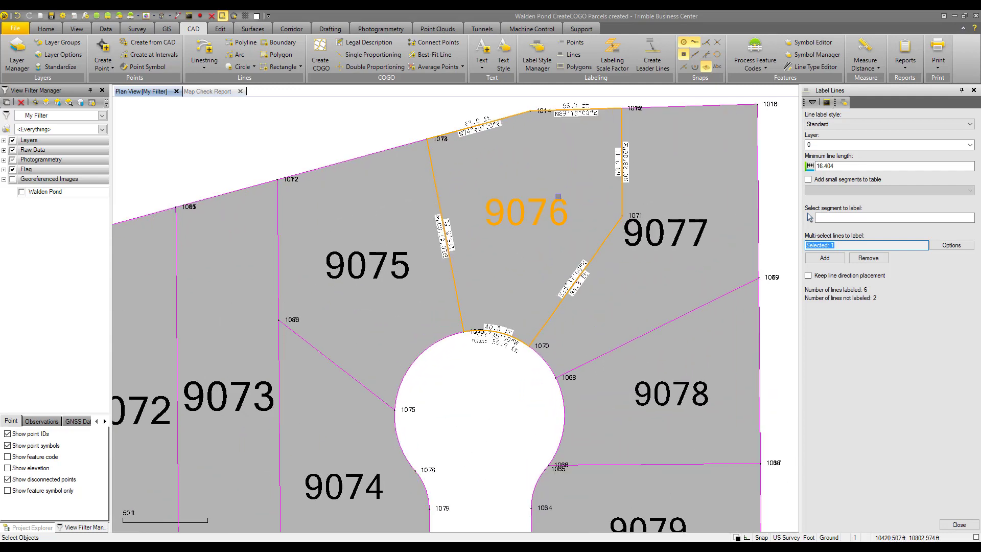
pyautogui.moveTo(564, 192); pyautogui.dragTo(551, 267, button='middle')
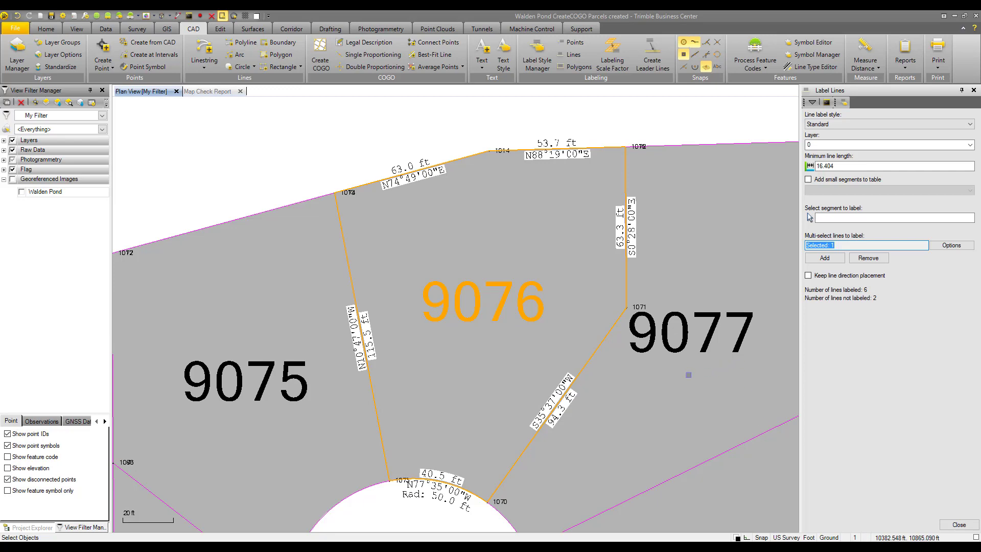
pyautogui.scroll(1, 649, 424)
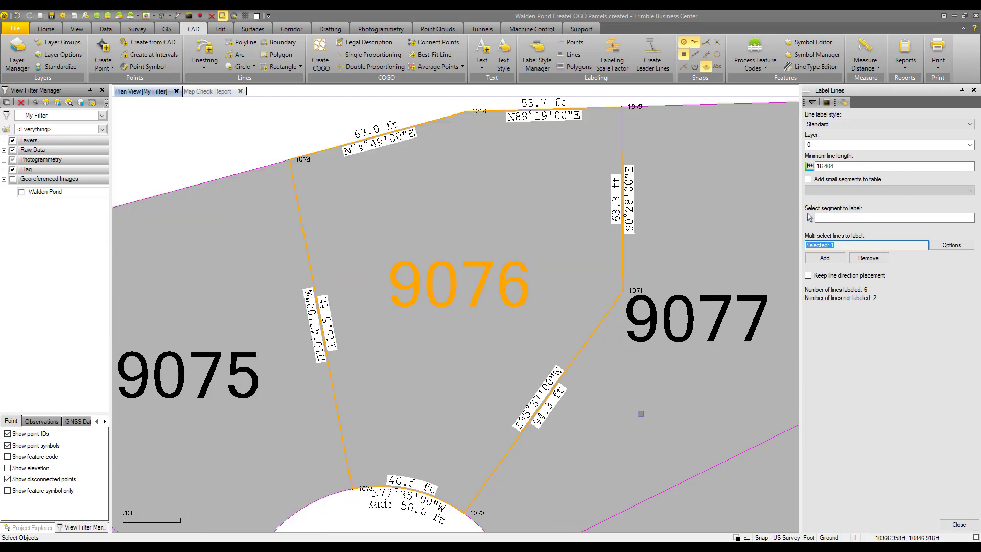
pyautogui.moveTo(617, 419); pyautogui.dragTo(631, 441, button='middle')
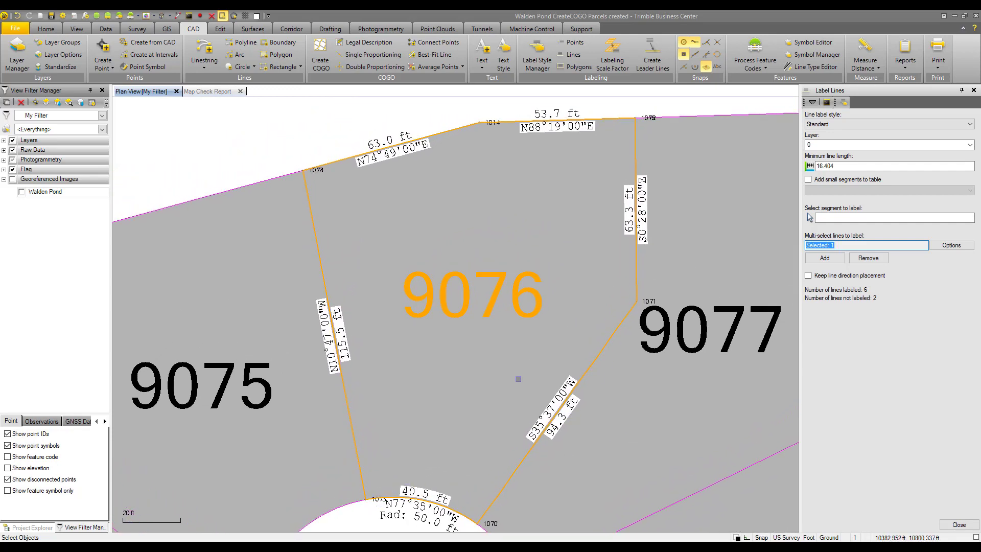
pyautogui.moveTo(462, 436); pyautogui.dragTo(461, 417, button='middle')
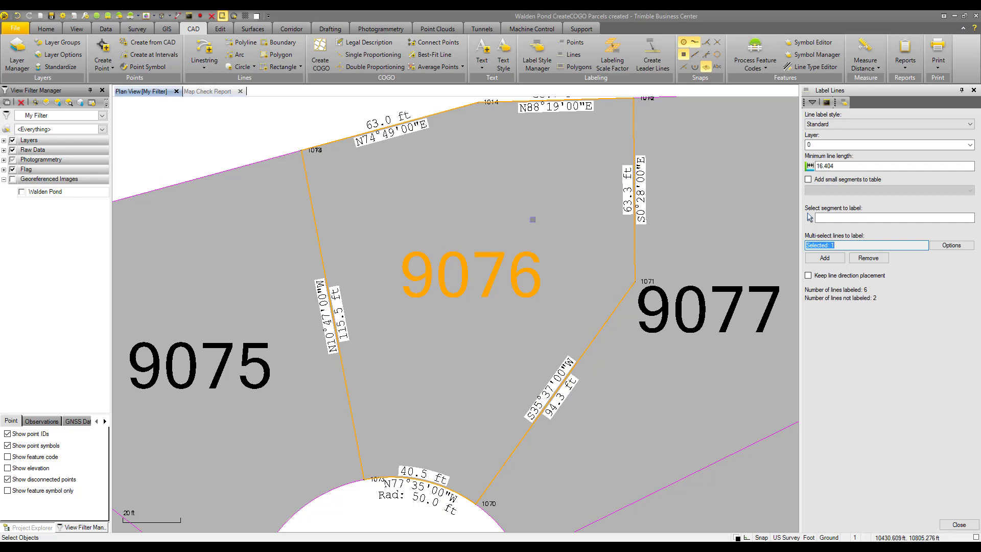
pyautogui.scroll(-3, 532, 219)
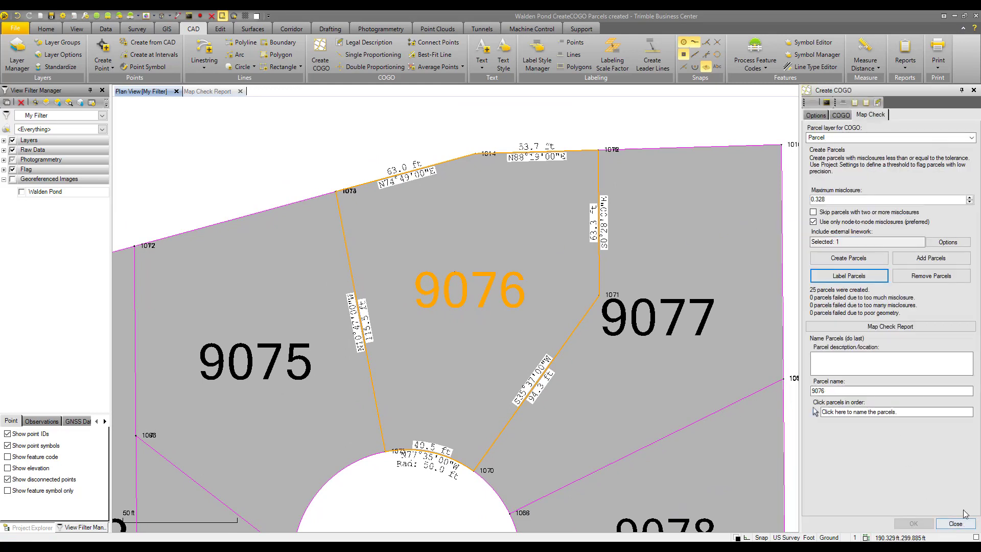
# Generate the parcel 9076 map check report and scroll to the 0.055 ft (1:7883) labeling misclosure
pyautogui.click(896, 328)
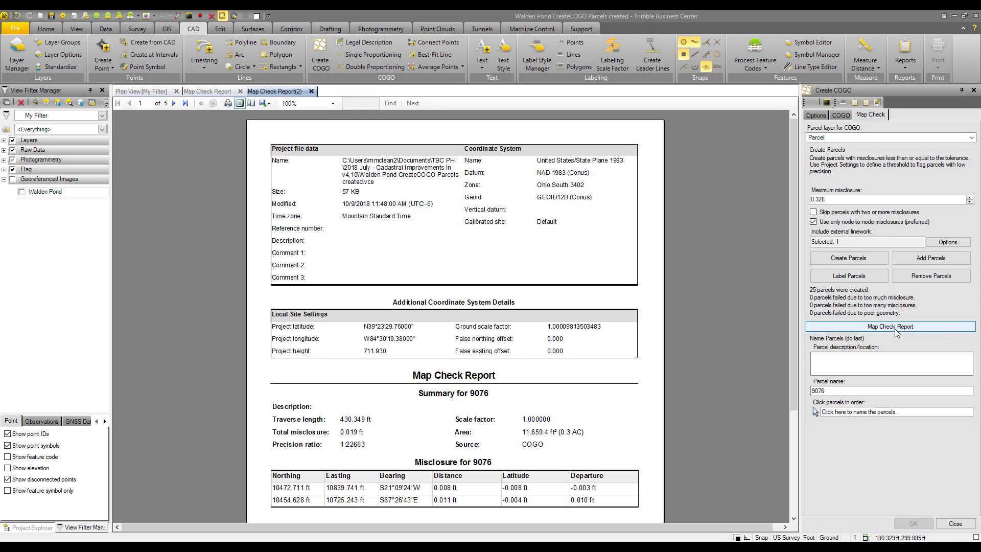
pyautogui.scroll(-5, 665, 332)
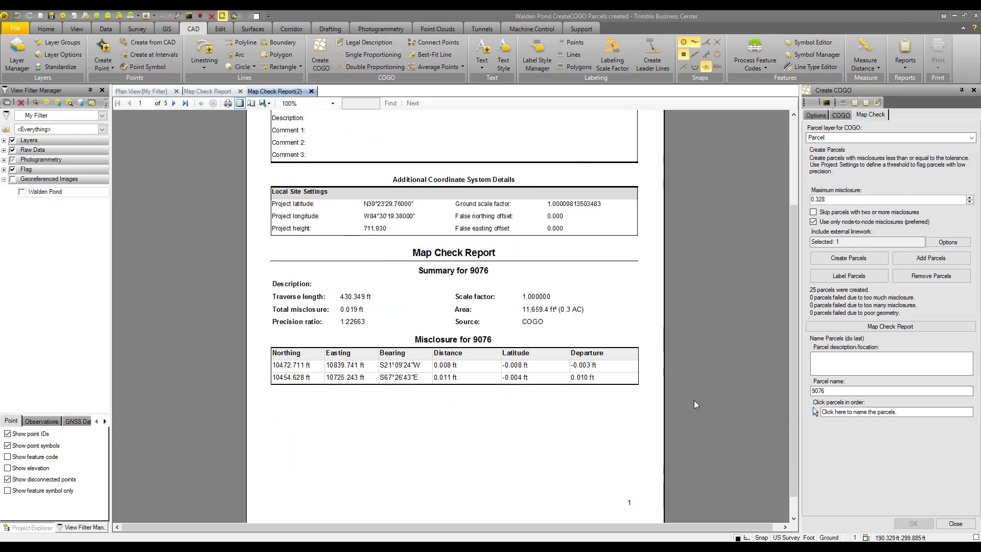
pyautogui.scroll(-1, 693, 400)
pyautogui.scroll(-10, 691, 355)
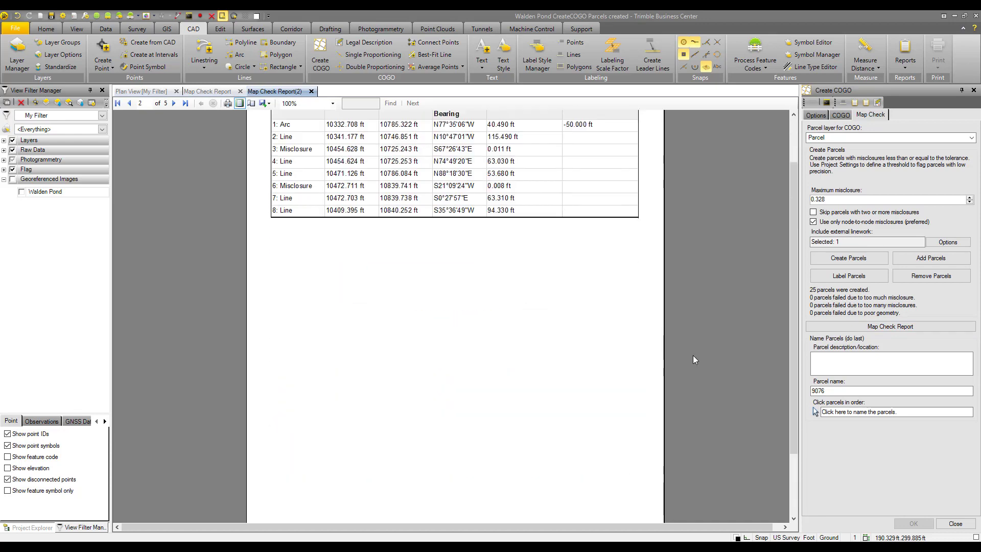
pyautogui.scroll(-3, 694, 360)
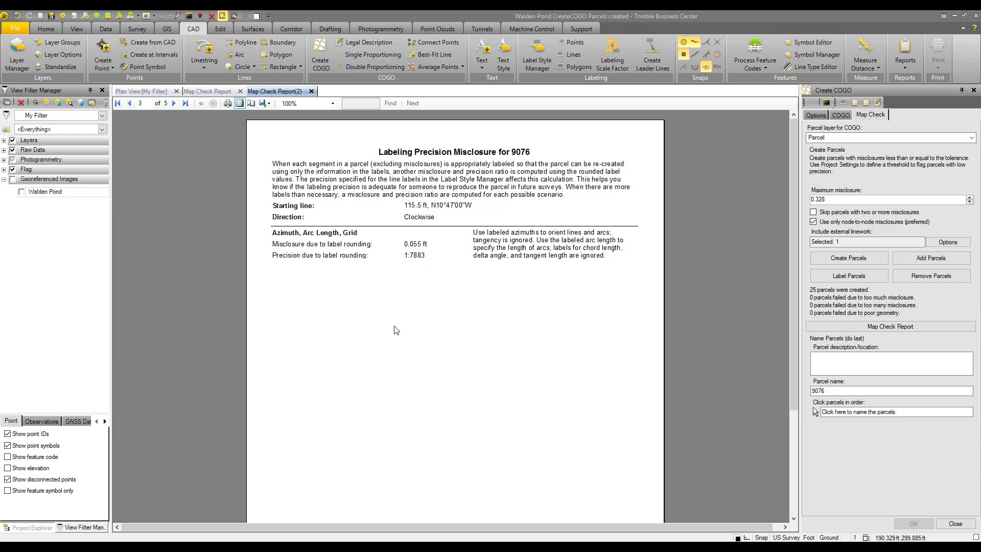
# Scroll the earlier Map Check Report to its Layout page
pyautogui.click(221, 93)
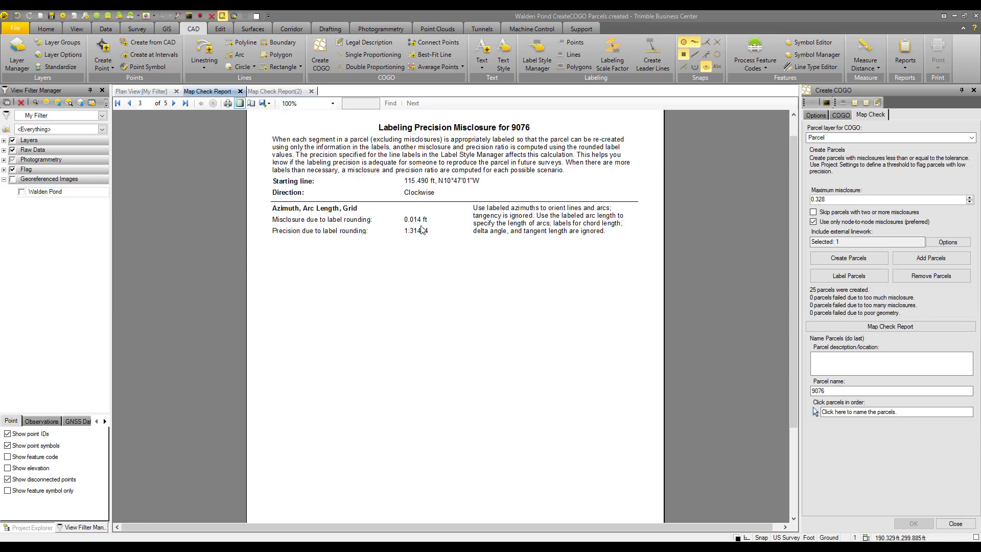
pyautogui.scroll(1, 432, 251)
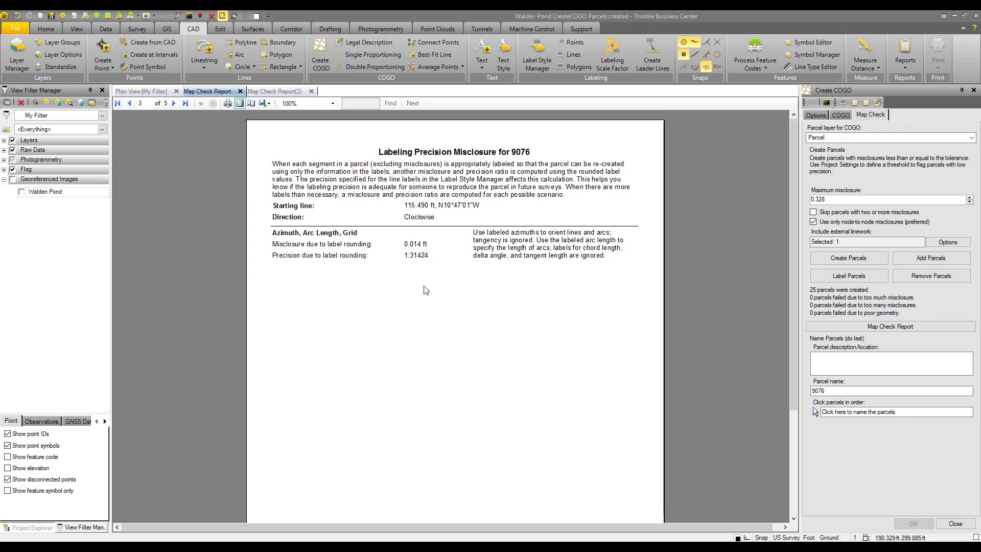
pyautogui.scroll(-3, 432, 278)
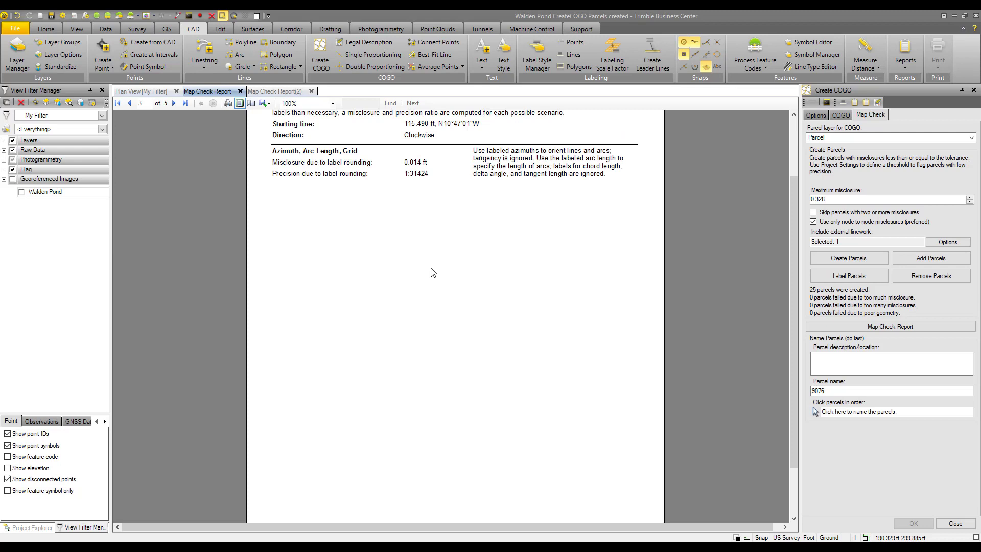
pyautogui.scroll(-10, 433, 271)
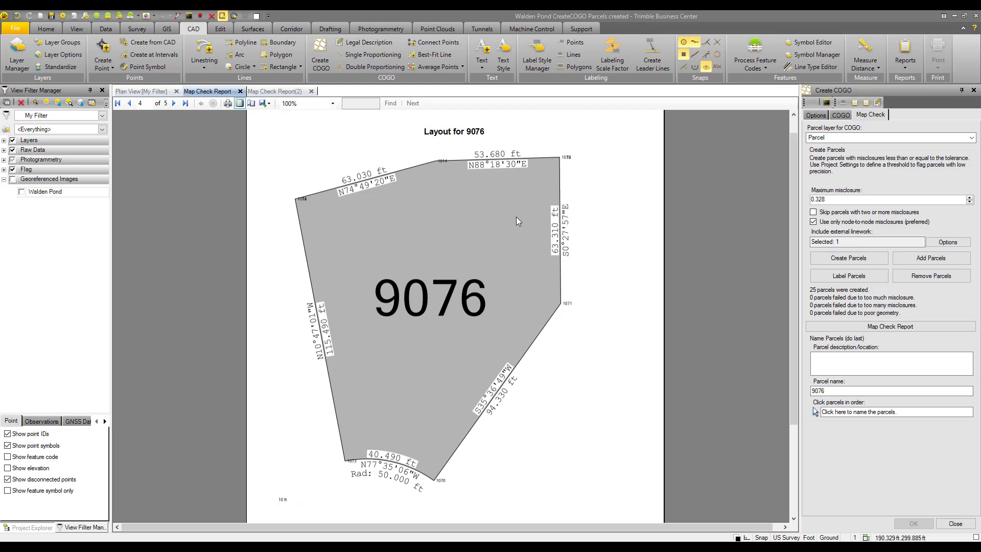
# Compare with Map Check Report(2), which shows 0.055 ft misclosure after labeling
pyautogui.click(283, 92)
pyautogui.scroll(-5, 493, 309)
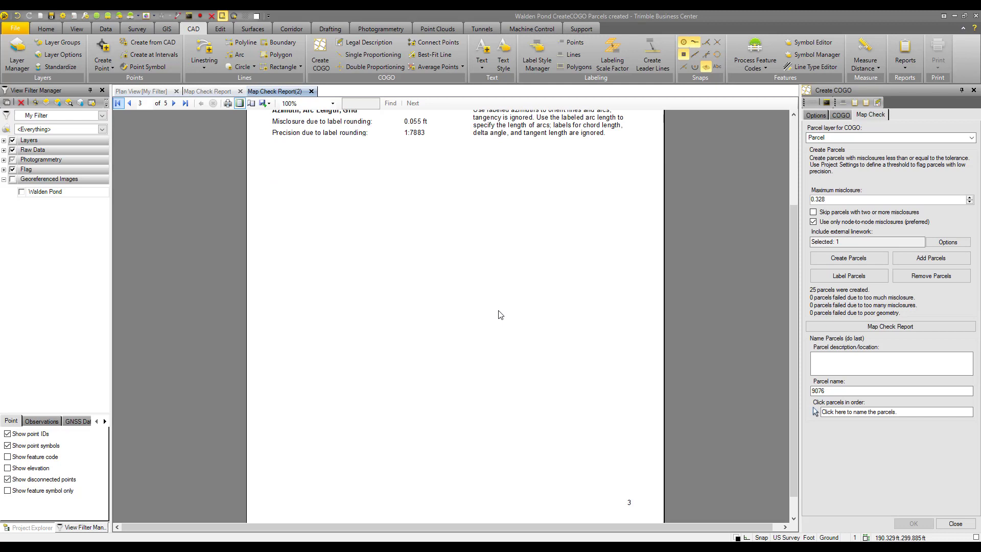
pyautogui.scroll(-5, 500, 314)
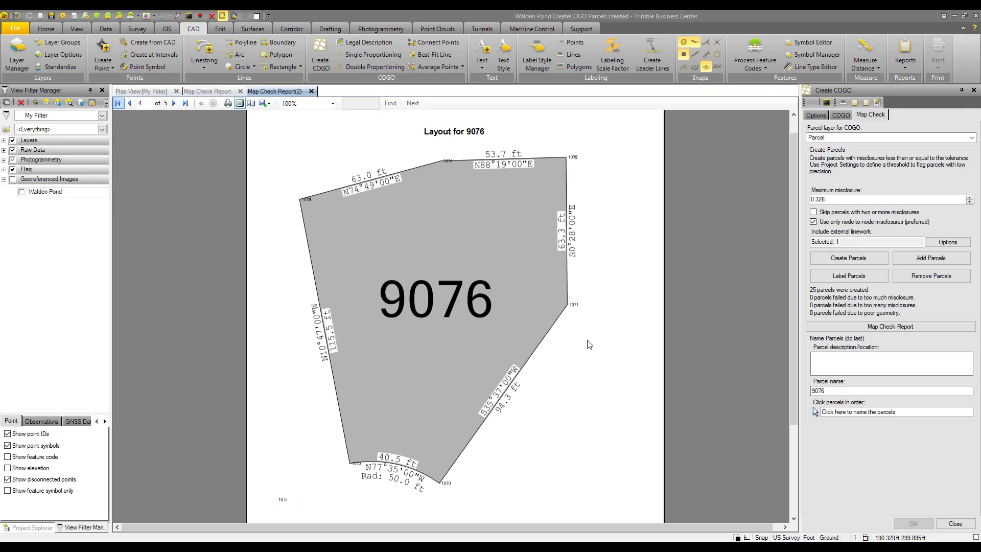
pyautogui.scroll(5, 593, 340)
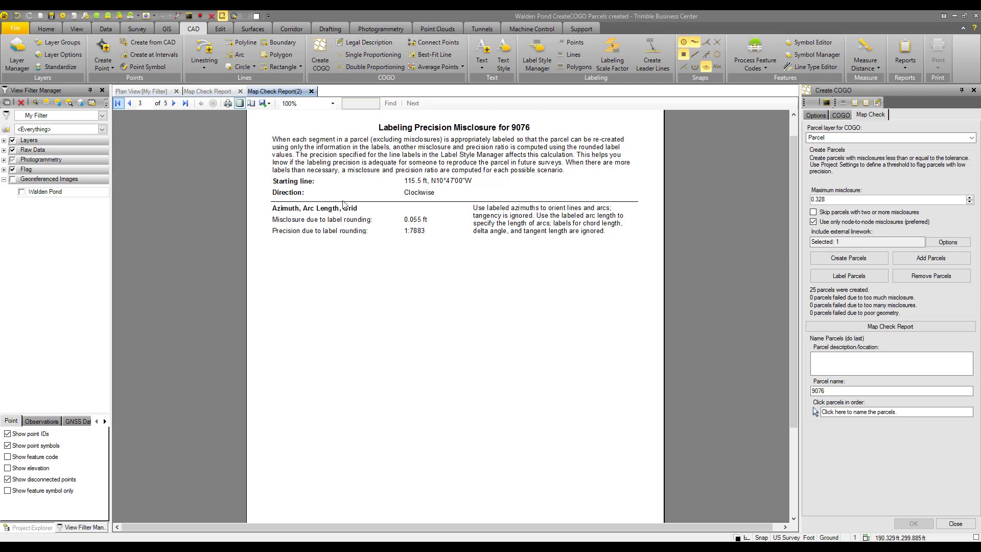
# Return to the earlier report showing 0.014 ft misclosure and 1:31424 precision
pyautogui.click(207, 91)
pyautogui.scroll(6, 457, 257)
pyautogui.scroll(5, 458, 255)
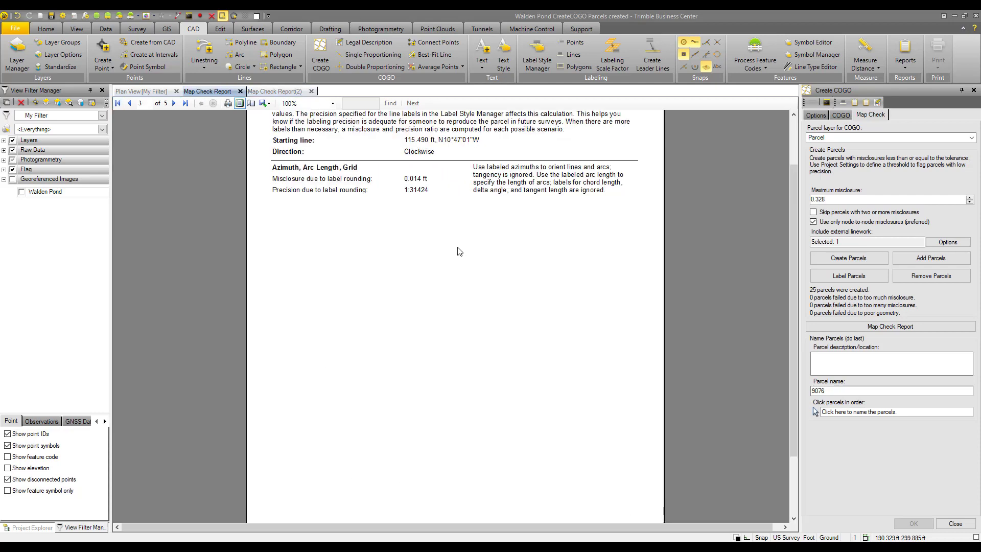
pyautogui.scroll(1, 440, 240)
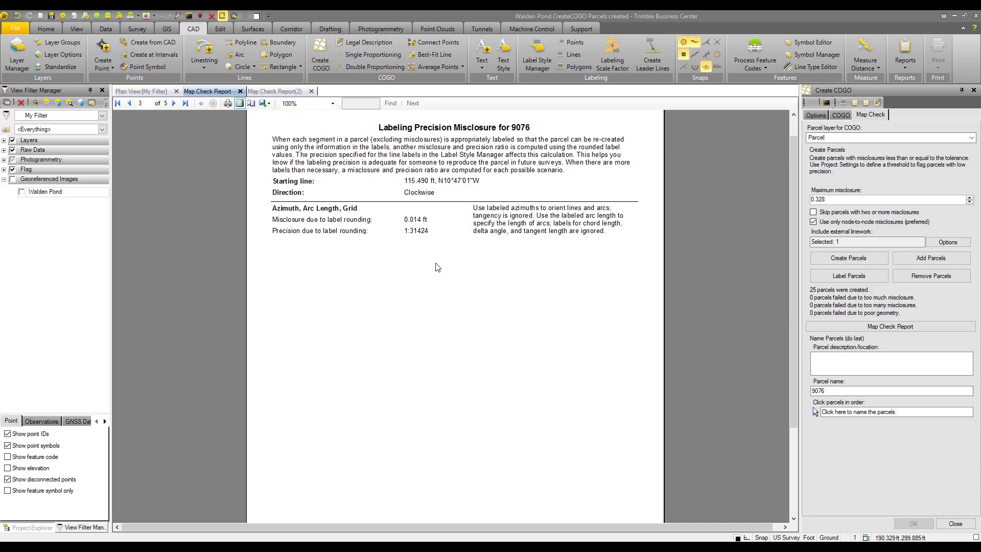
# Switch back to the Plan View [My Filter] drawing showing parcel 9076's rounded labels
pyautogui.click(147, 95)
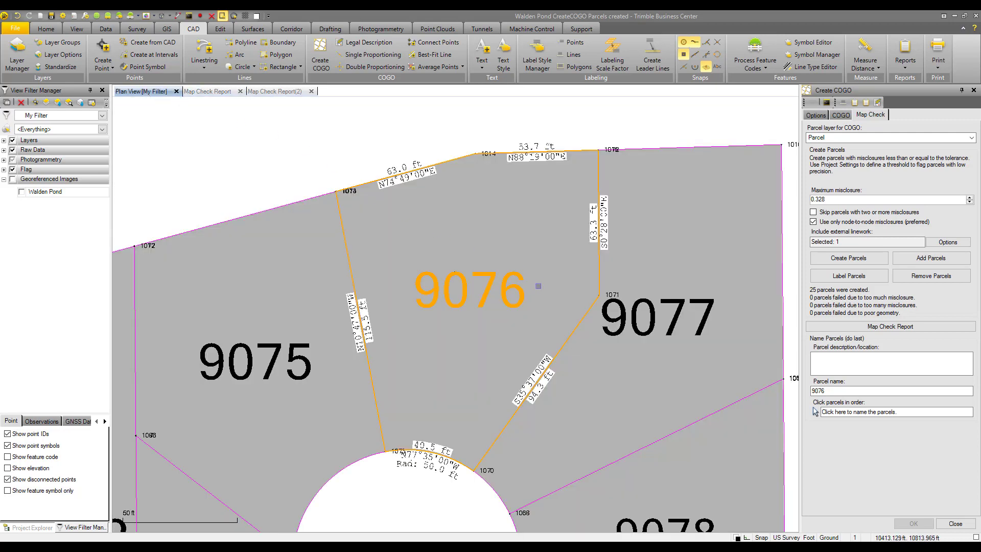